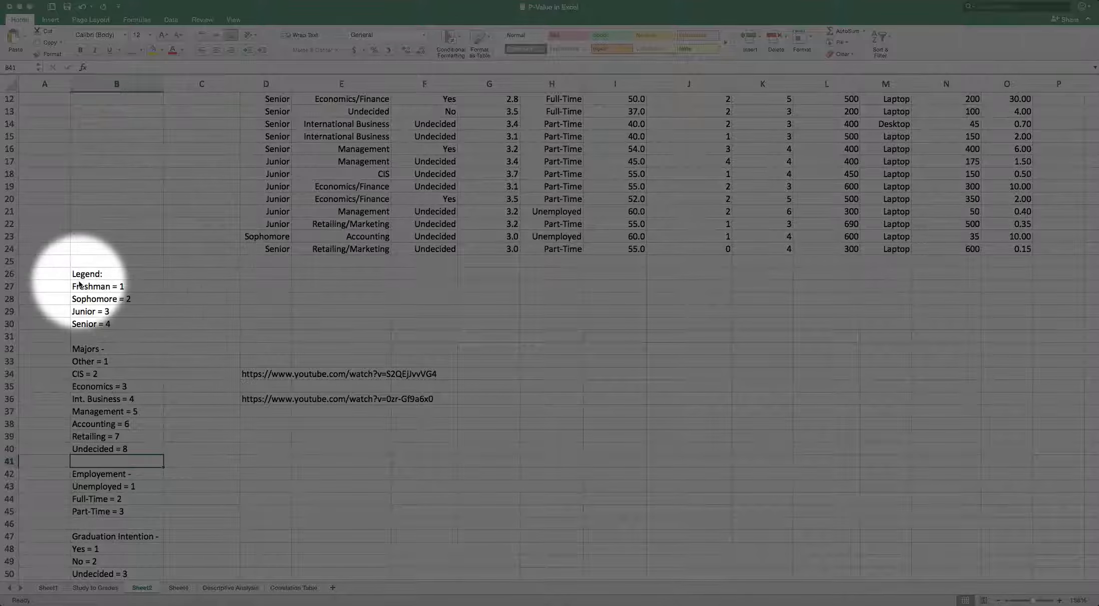
Review the class-year codes in the legend, from Freshman = 1 to Senior = 4.
{"action": "left_click", "coordinate": [80, 312]}
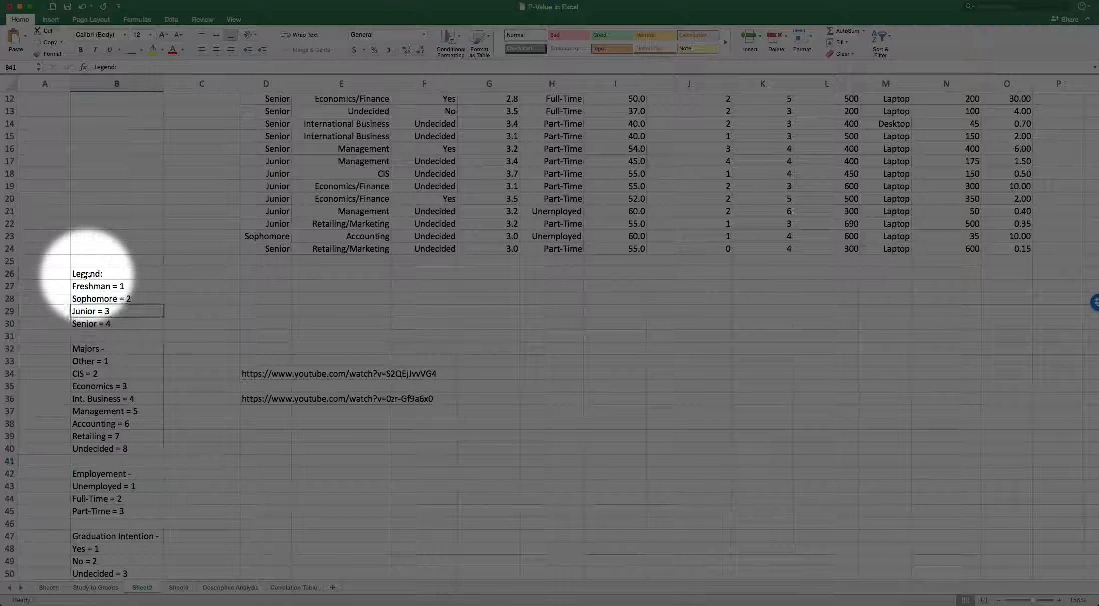
{"action": "left_click", "coordinate": [82, 274]}
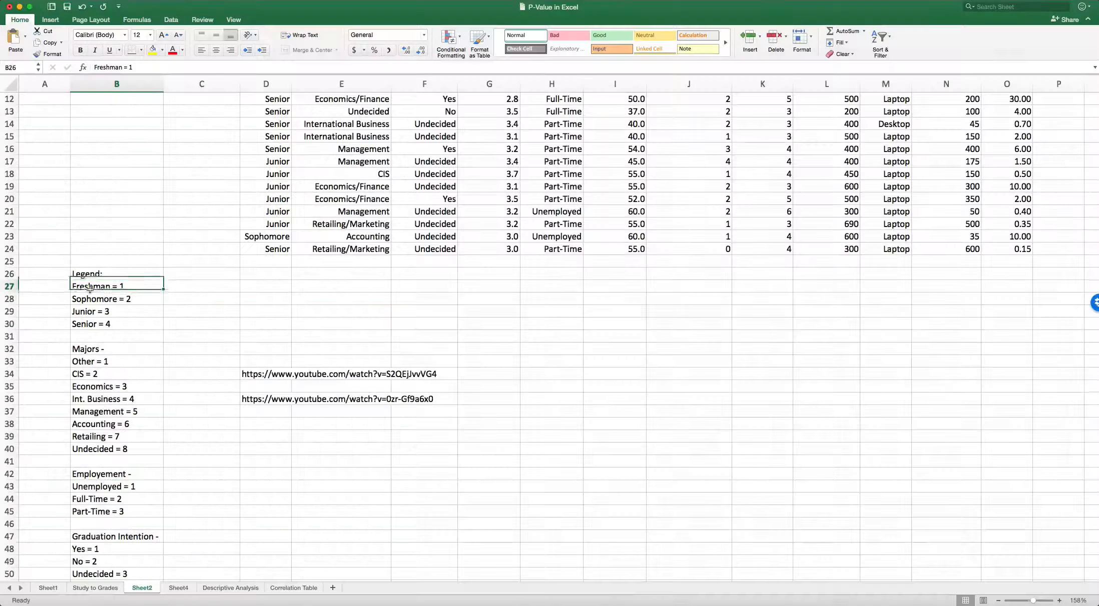
{"action": "left_click", "coordinate": [90, 288]}
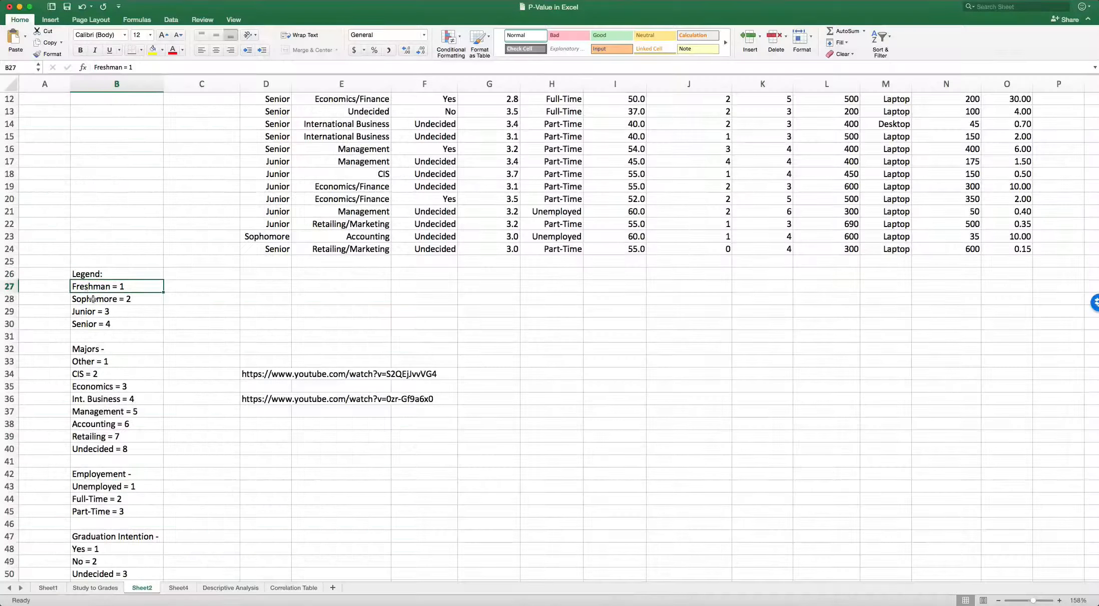
{"action": "left_click", "coordinate": [92, 301]}
{"action": "left_click", "coordinate": [93, 313]}
{"action": "left_click", "coordinate": [96, 326]}
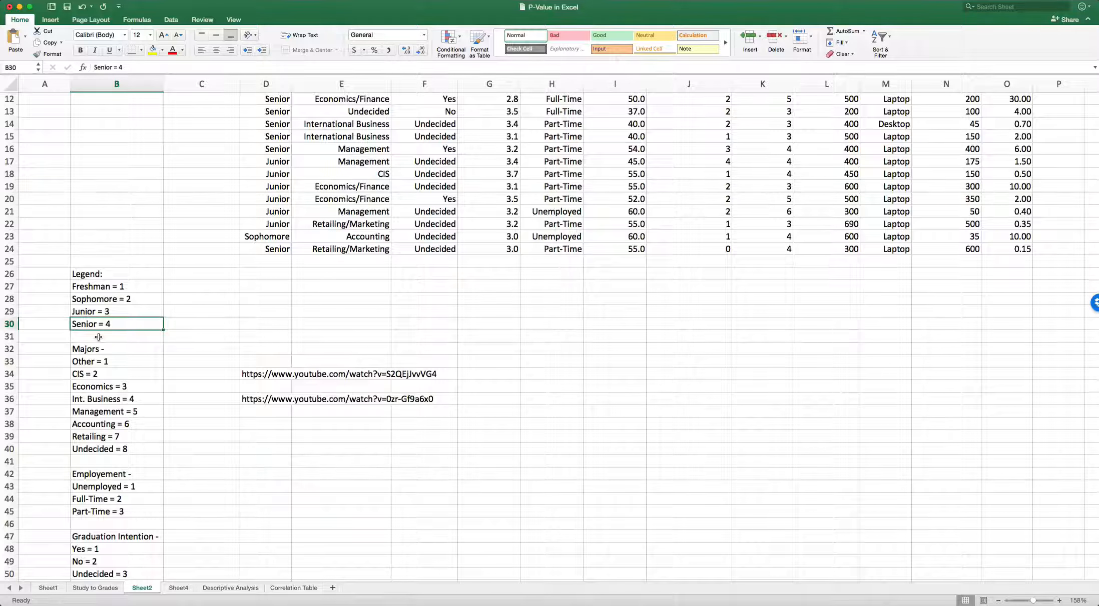
Make the "Legend:" and "Majors -" headings in column B bold.
{"action": "left_click", "coordinate": [81, 274]}
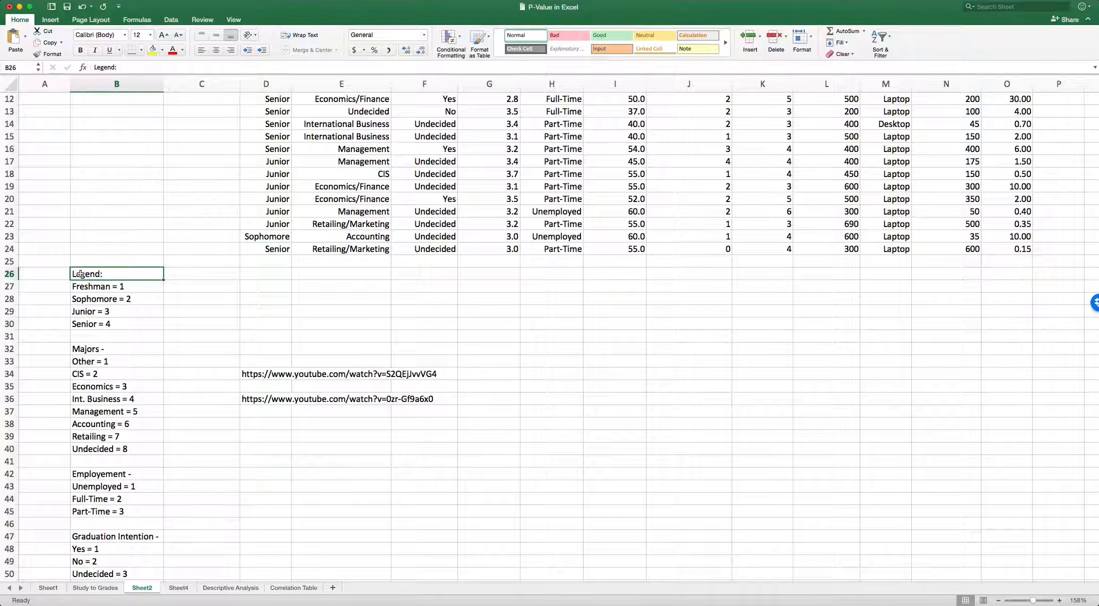
{"action": "left_click", "coordinate": [80, 50]}
{"action": "left_click", "coordinate": [82, 350]}
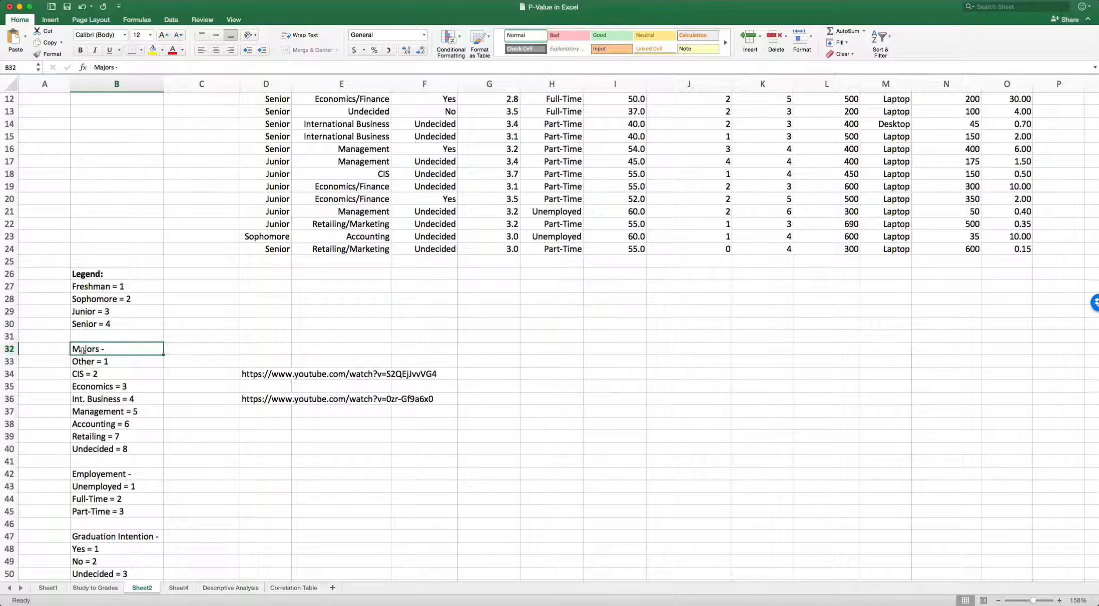
{"action": "key", "text": "super+b"}
Make the "Graduation Intention -" and "Employement -" headings in column B bold.
{"action": "scroll", "coordinate": [441, 174], "scroll_direction": "up", "scroll_amount": 6}
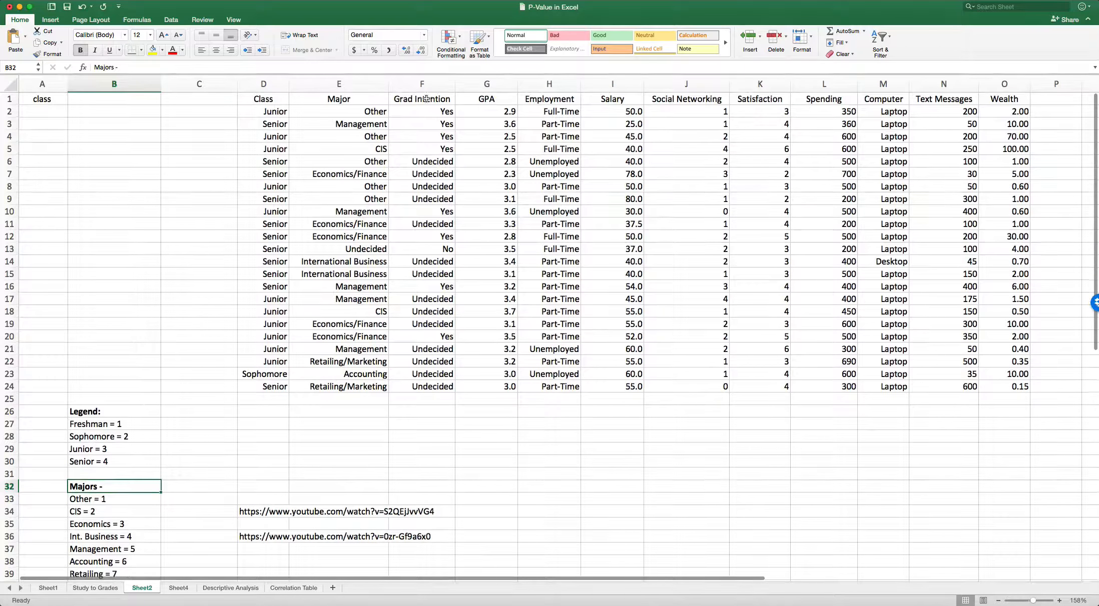
{"action": "scroll", "coordinate": [105, 365], "scroll_direction": "down", "scroll_amount": 10}
{"action": "left_click", "coordinate": [102, 367]}
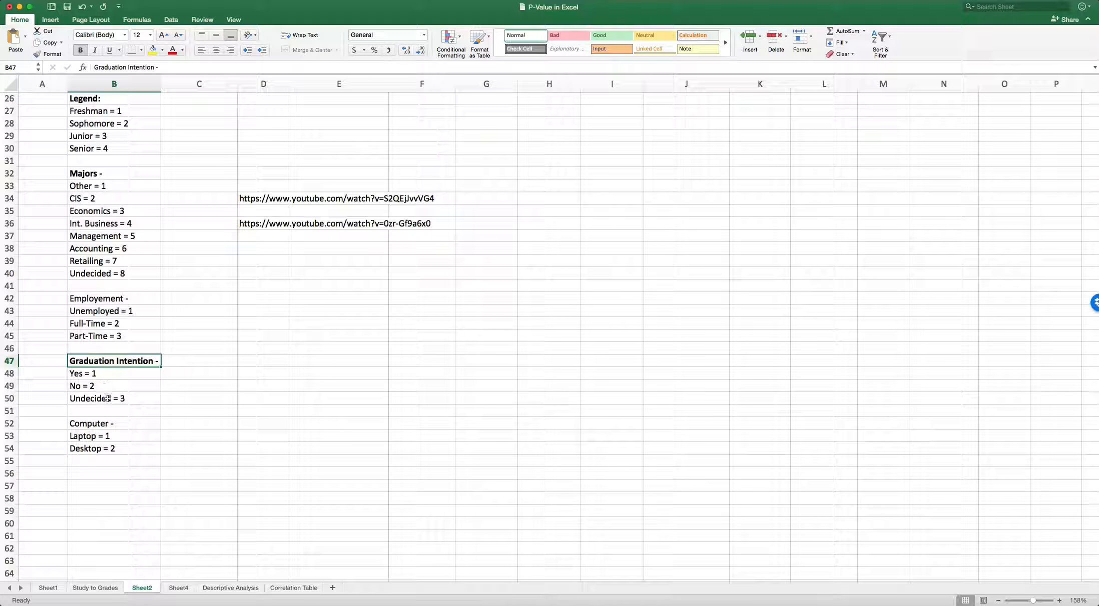
{"action": "scroll", "coordinate": [350, 371], "scroll_direction": "up", "scroll_amount": 3}
{"action": "key", "text": "Up"}
{"action": "key", "text": "Up"}
{"action": "key", "text": "Up"}
{"action": "key", "text": "Up"}
{"action": "key", "text": "Up"}
{"action": "key", "text": "super+b"}
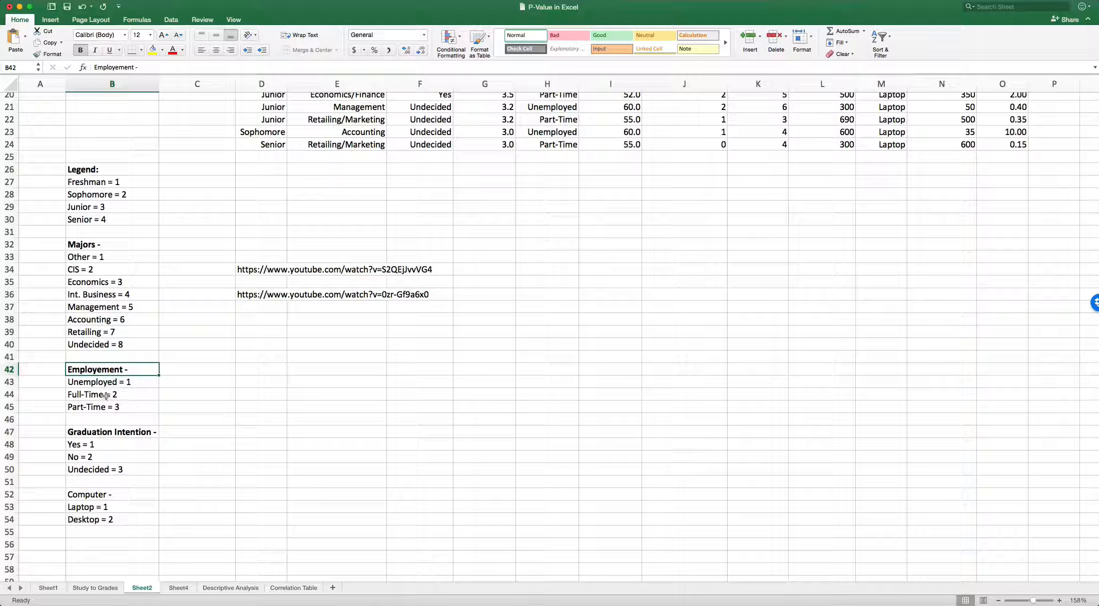
Open Sheet4 with the numerically coded data, zoom to 158%, and bring up the data commands.
{"action": "scroll", "coordinate": [236, 388], "scroll_direction": "up", "scroll_amount": 10}
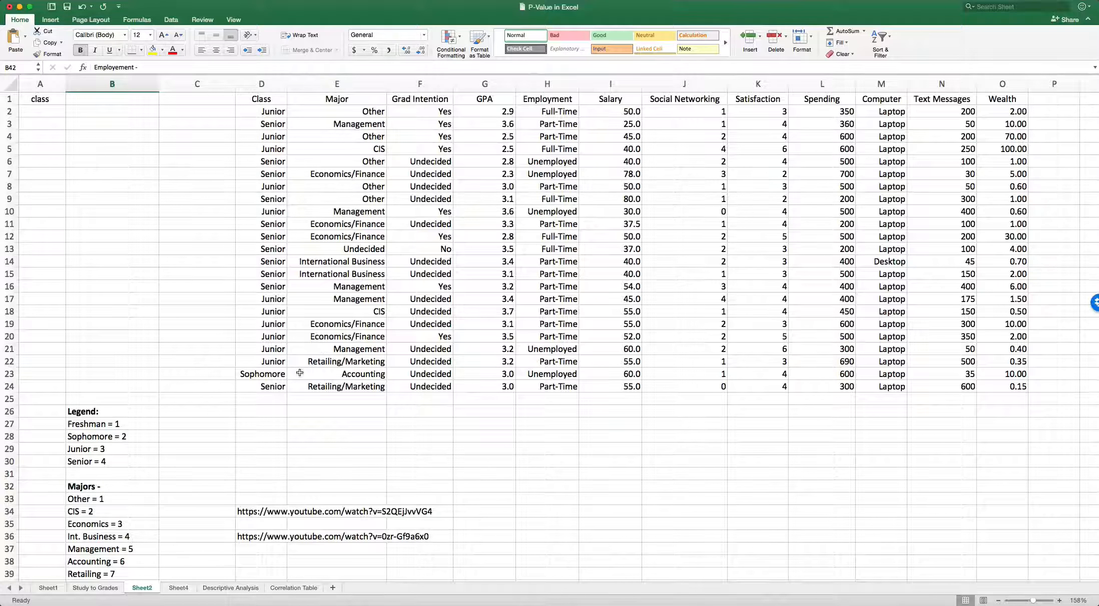
{"action": "left_click", "coordinate": [179, 589]}
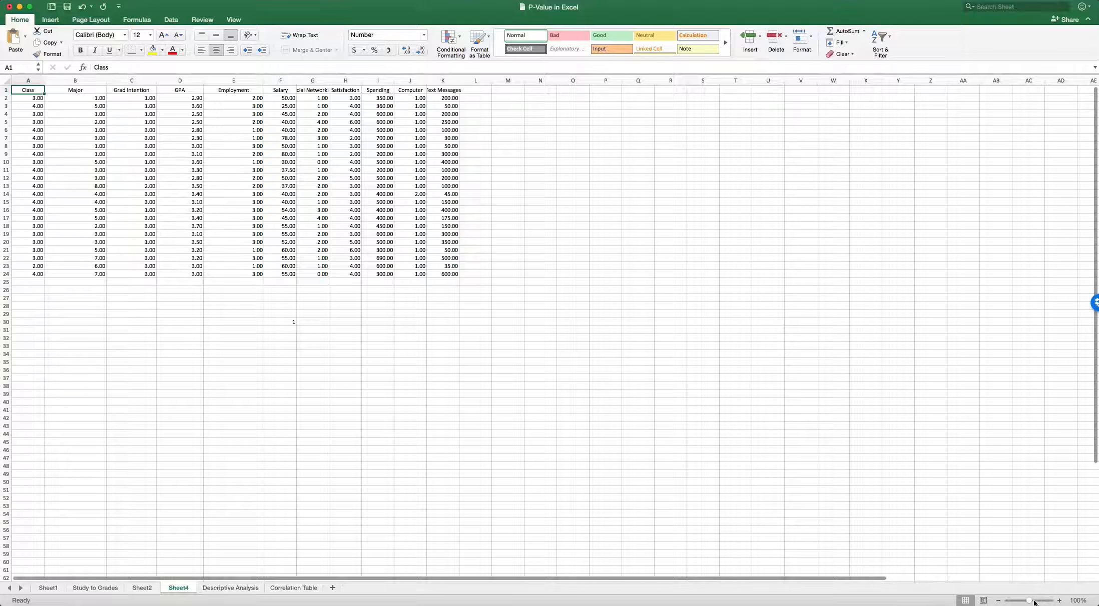
{"action": "left_click_drag", "start_coordinate": [1029, 603], "coordinate": [1034, 604]}
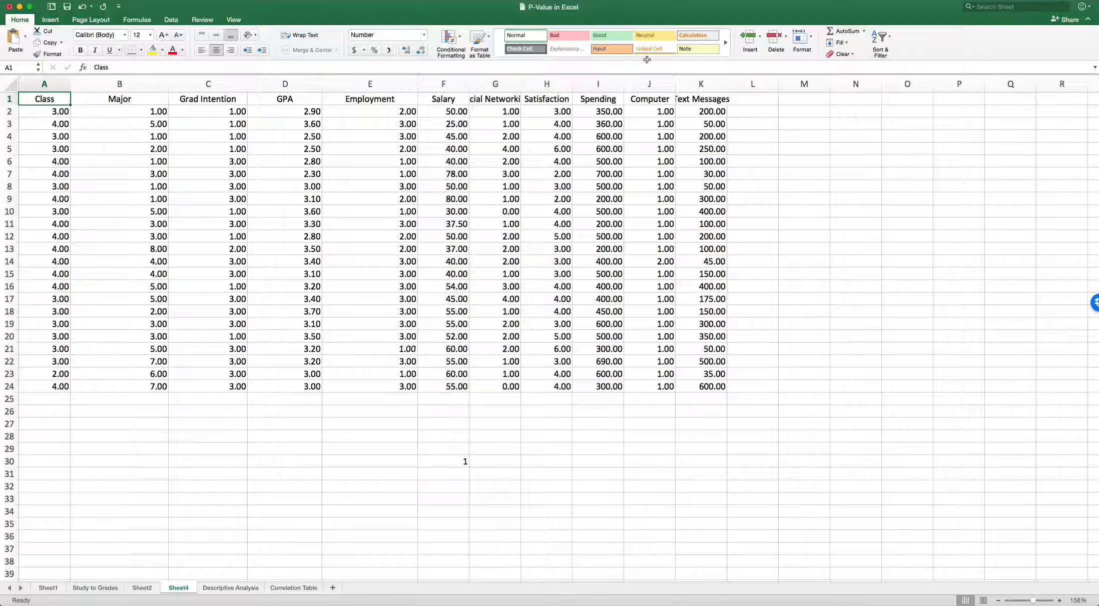
{"action": "left_click", "coordinate": [896, 0]}
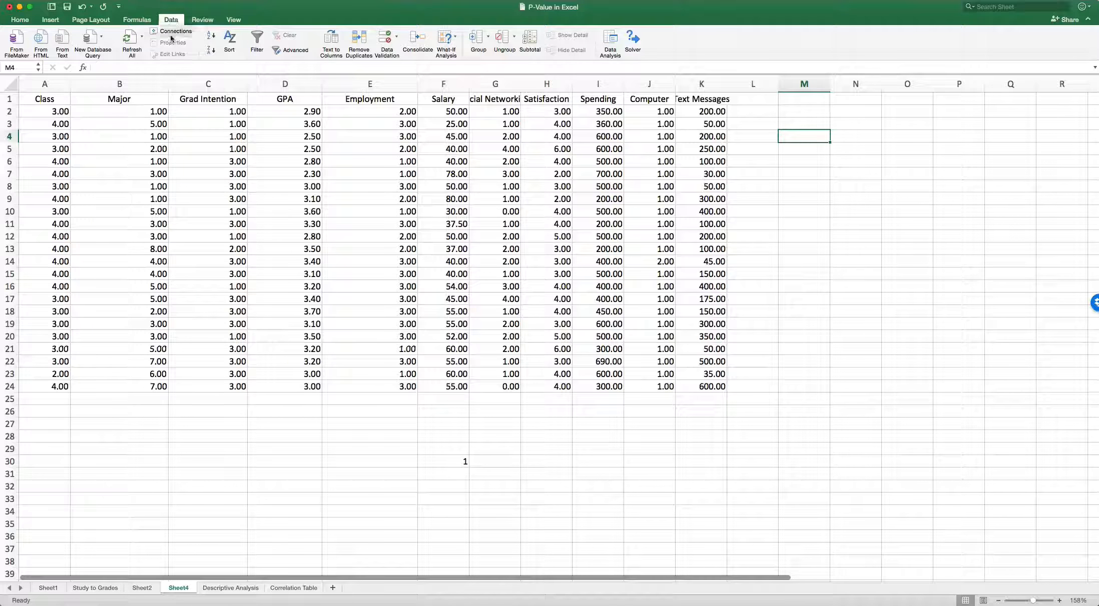
{"action": "left_click", "coordinate": [171, 20]}
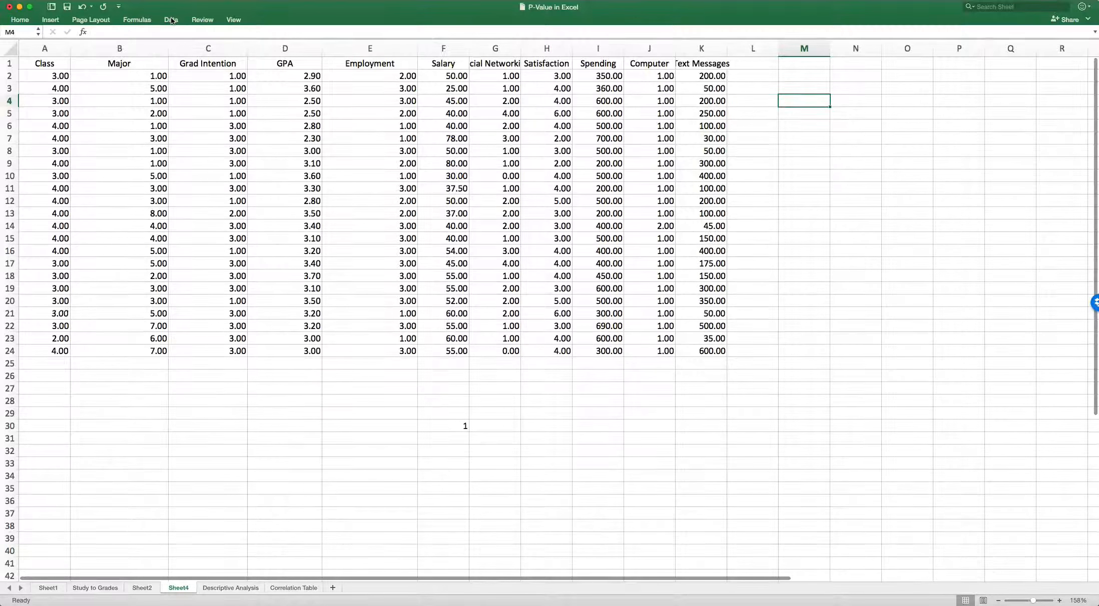
{"action": "left_click", "coordinate": [171, 20]}
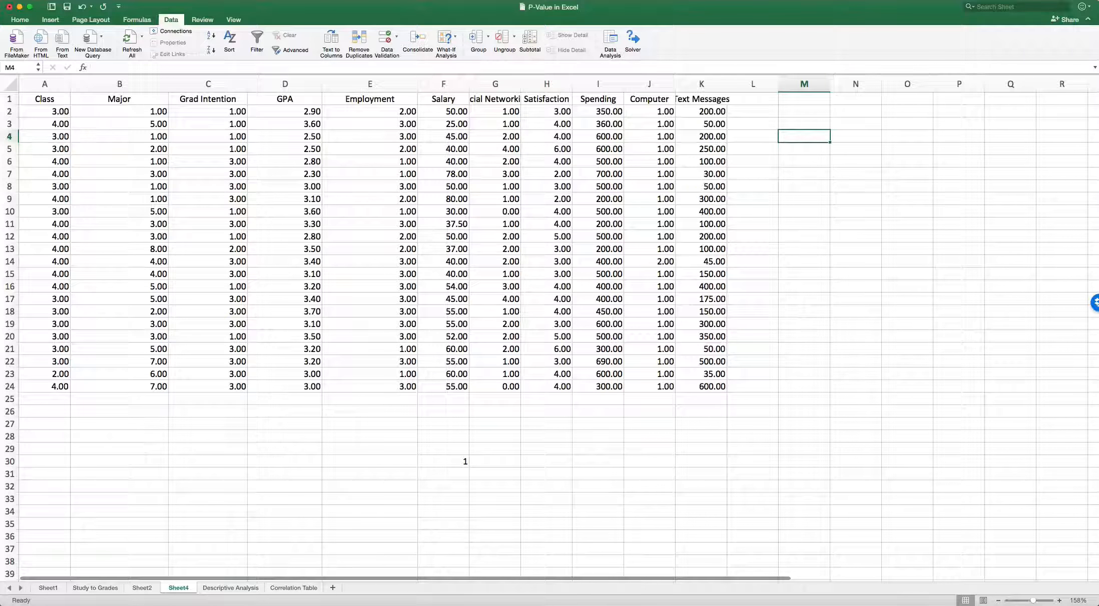
Check the installed Excel version information and close it.
{"action": "left_click", "coordinate": [1, 0]}
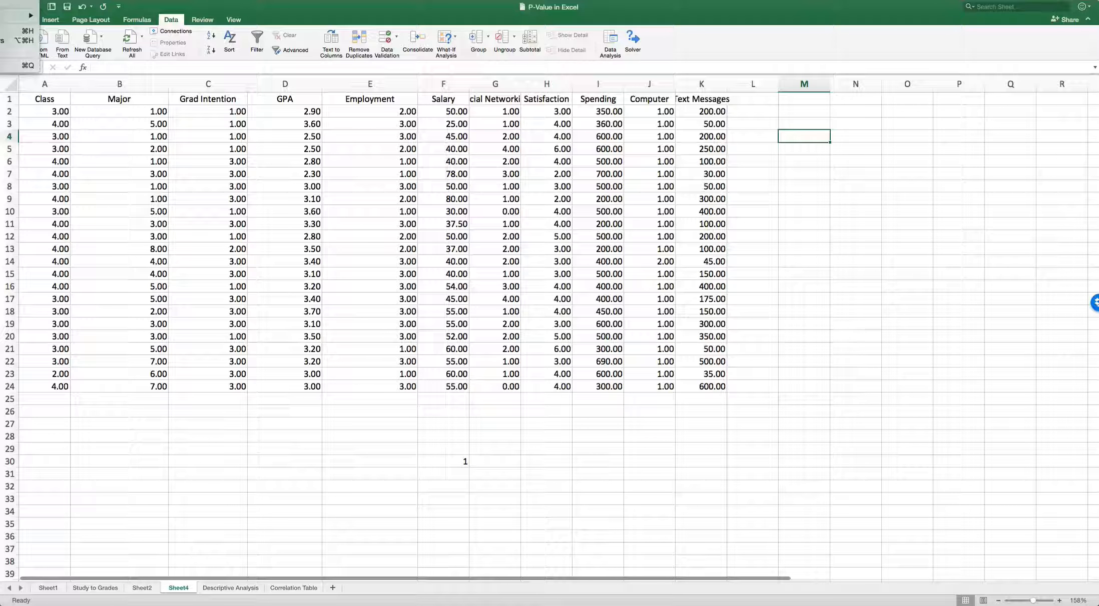
{"action": "left_click", "coordinate": [1, 0]}
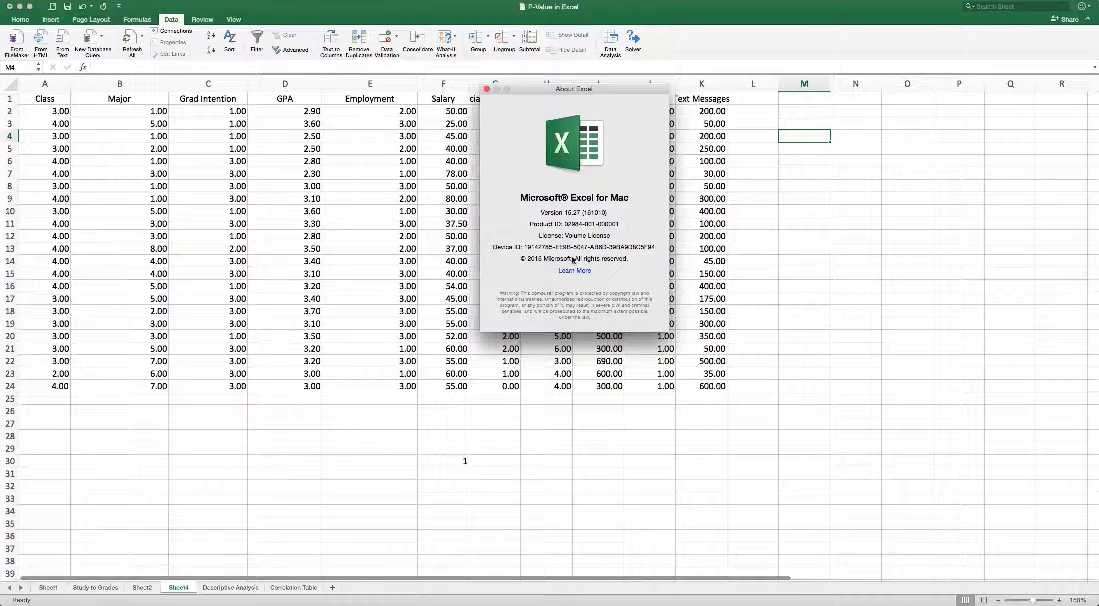
{"action": "left_click", "coordinate": [487, 89]}
Run a Correlation analysis on A1:K24, grouped by columns with labels in the first row, sending the output to a new worksheet.
{"action": "left_click_drag", "start_coordinate": [40, 98], "coordinate": [721, 388]}
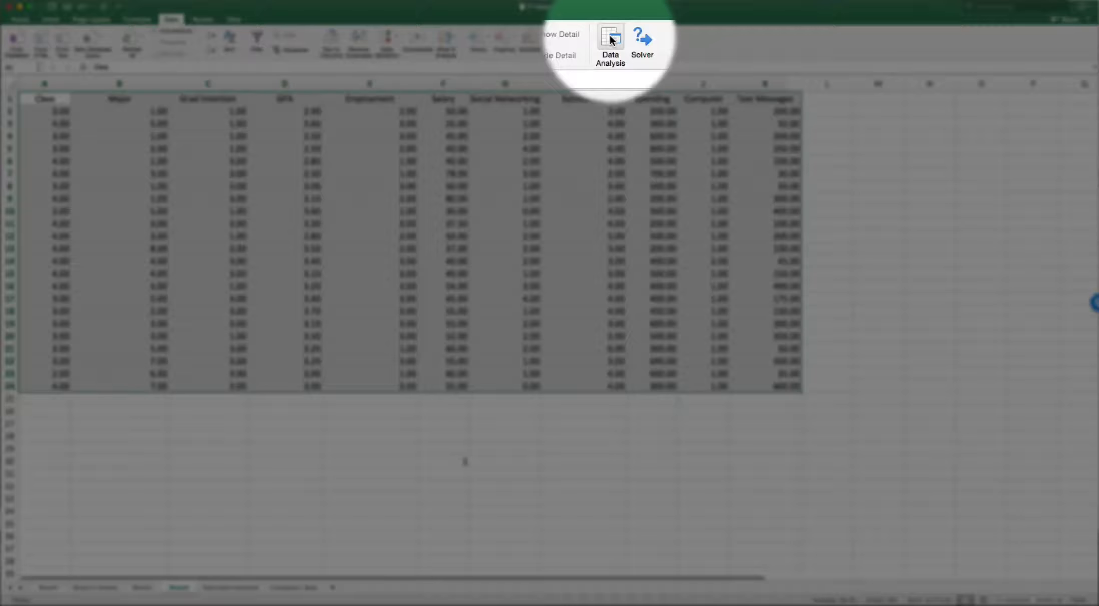
{"action": "left_click", "coordinate": [610, 40]}
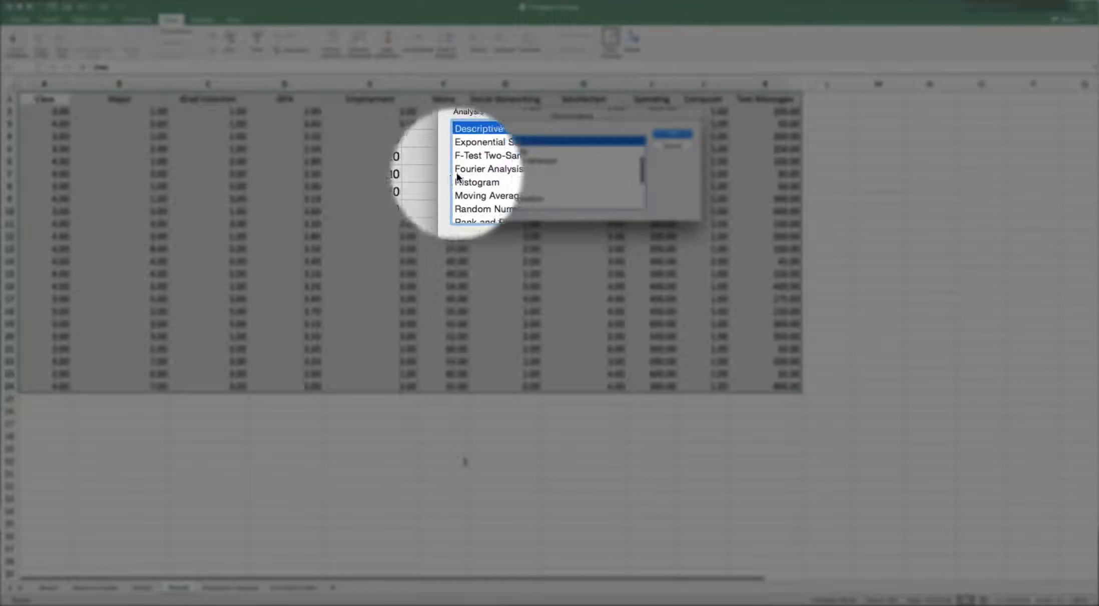
{"action": "left_click", "coordinate": [641, 170]}
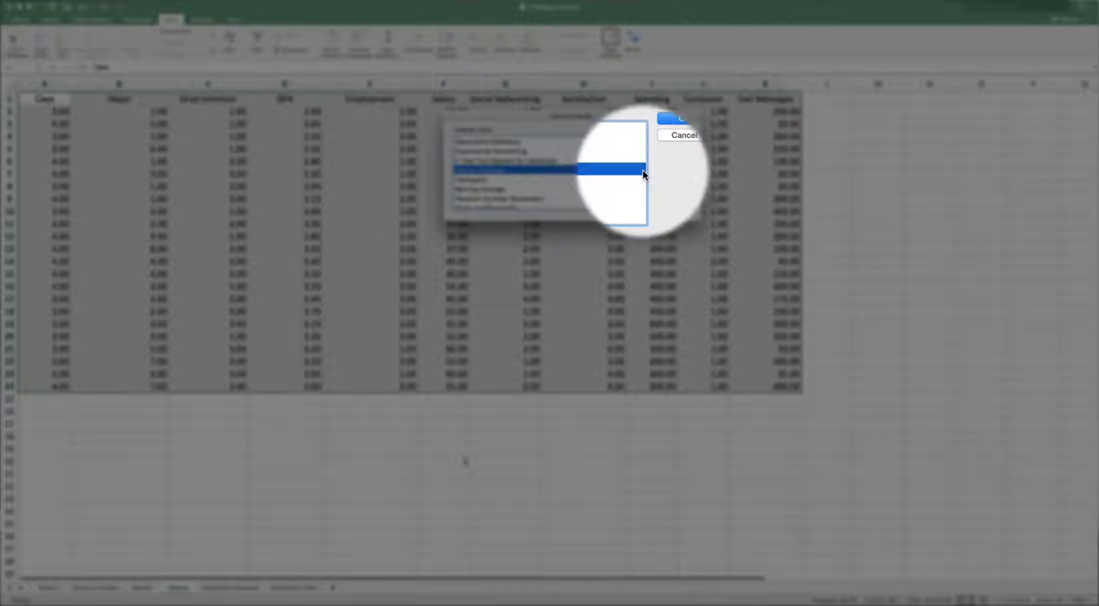
{"action": "left_click", "coordinate": [624, 162]}
{"action": "scroll", "coordinate": [522, 175], "scroll_direction": "up", "scroll_amount": 5}
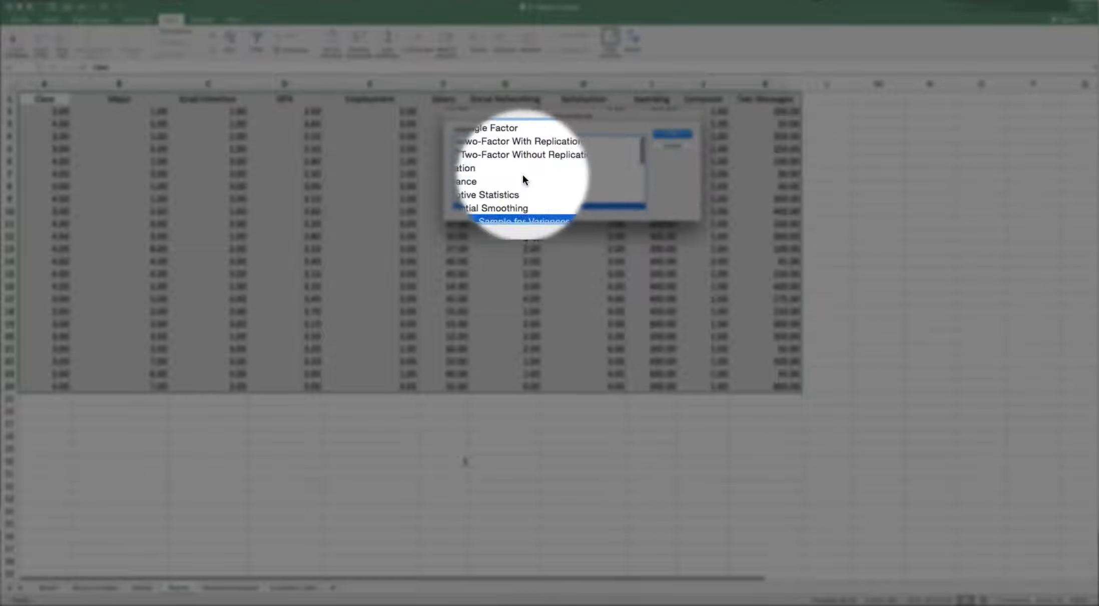
{"action": "left_click", "coordinate": [470, 170]}
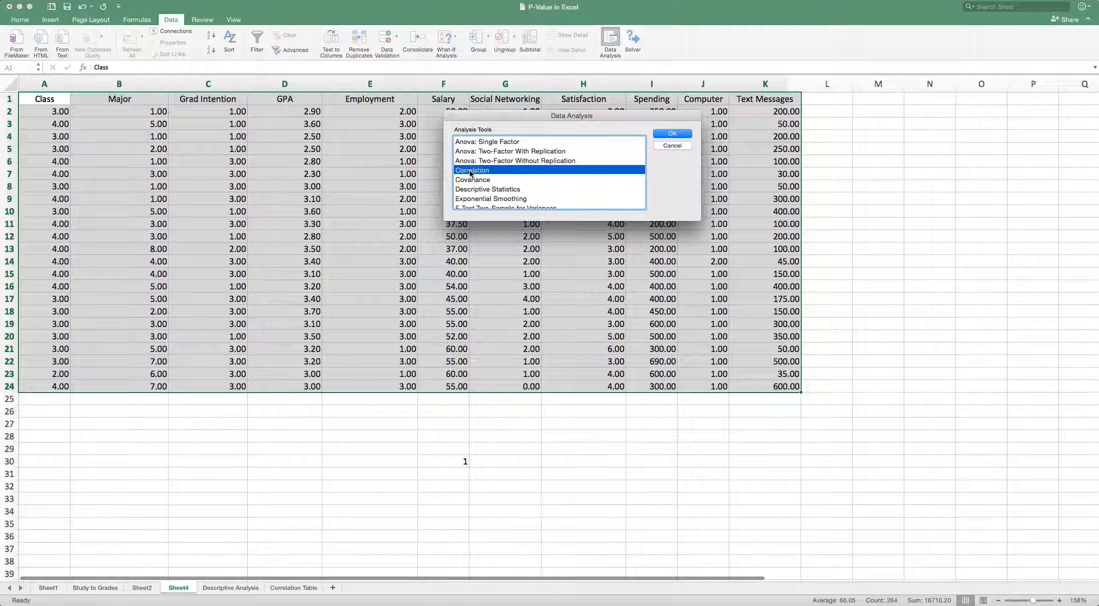
{"action": "left_click", "coordinate": [672, 135]}
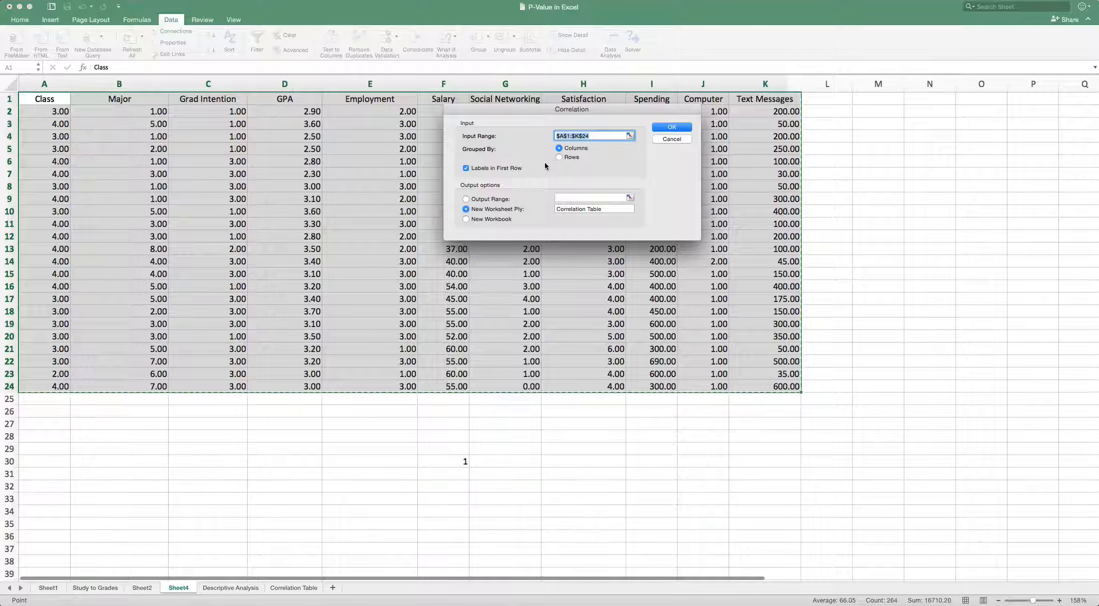
{"action": "left_click", "coordinate": [673, 126]}
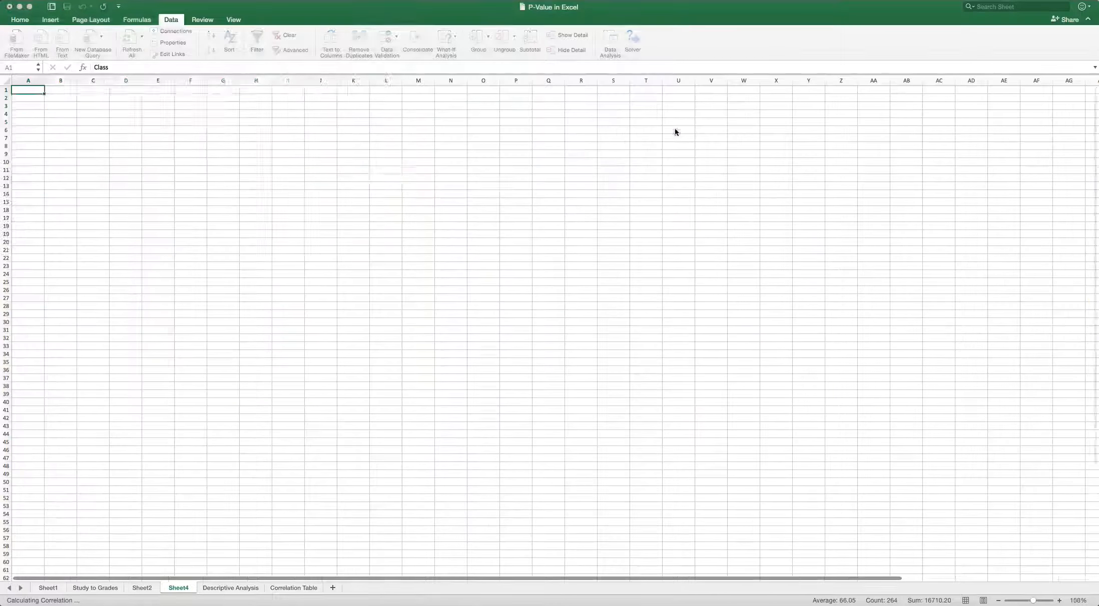
Look over the new correlation output and the Descriptive Analysis sheet, and open the Correlation Table sheet at 174% zoom.
{"action": "left_click", "coordinate": [256, 250]}
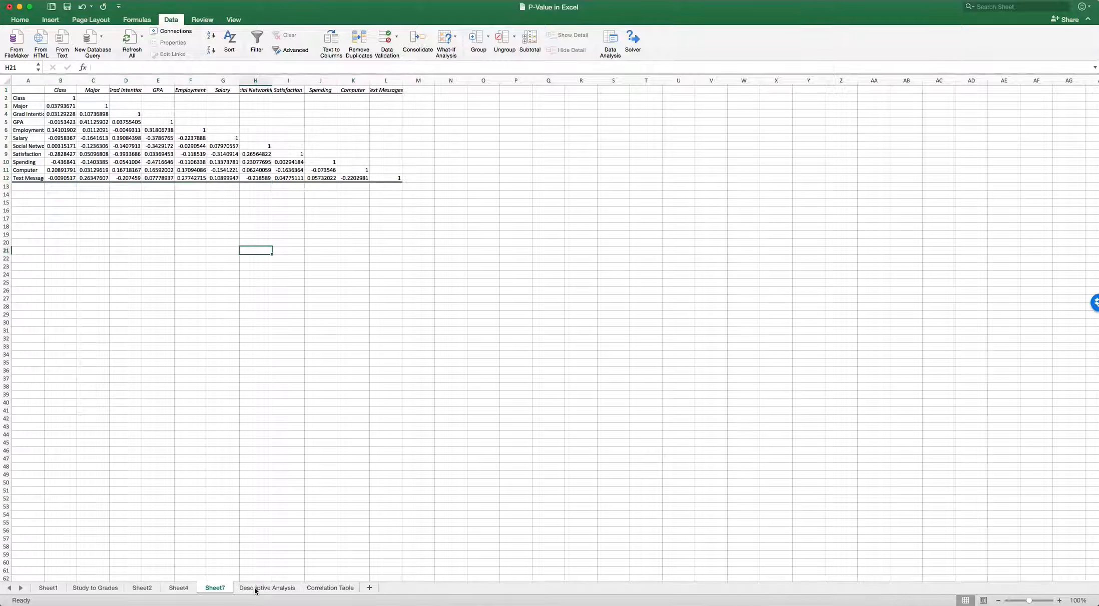
{"action": "left_click", "coordinate": [255, 588]}
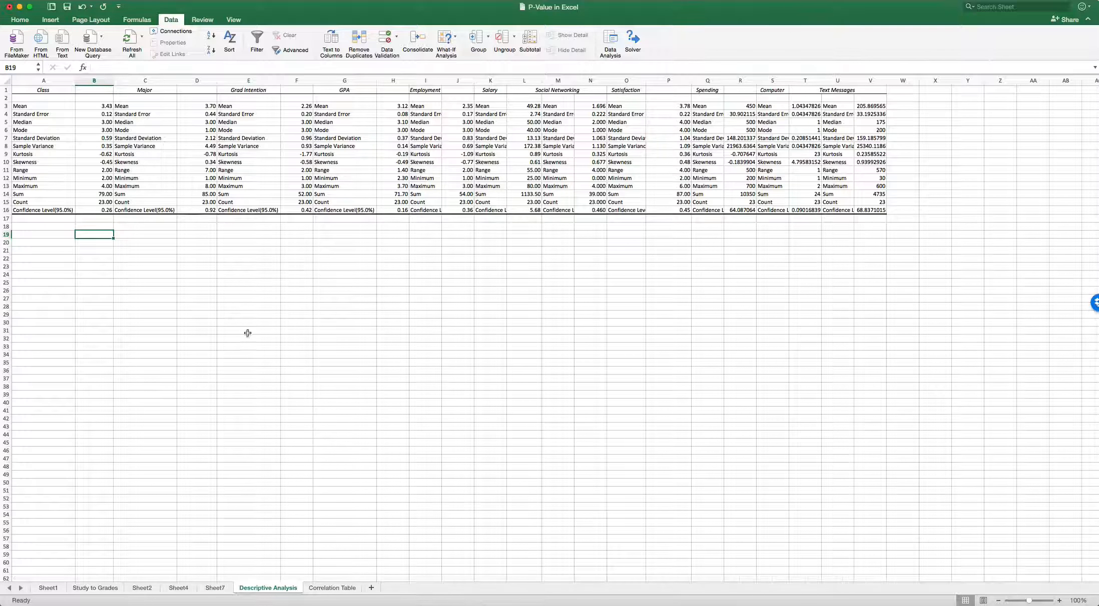
{"action": "left_click", "coordinate": [335, 588]}
{"action": "left_click_drag", "start_coordinate": [1029, 600], "coordinate": [1034, 601]}
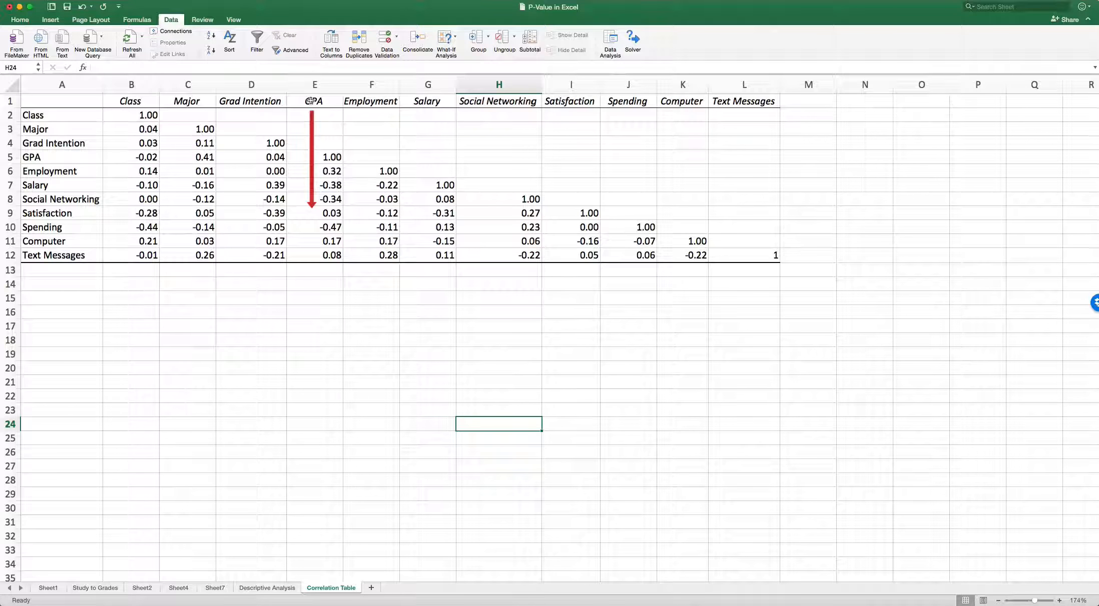
Examine the correlations of GPA with Satisfaction and Class, Salary with Class and Major, Employment with Major and Grad Intention, and Grad Intention with Class.
{"action": "left_click", "coordinate": [318, 215]}
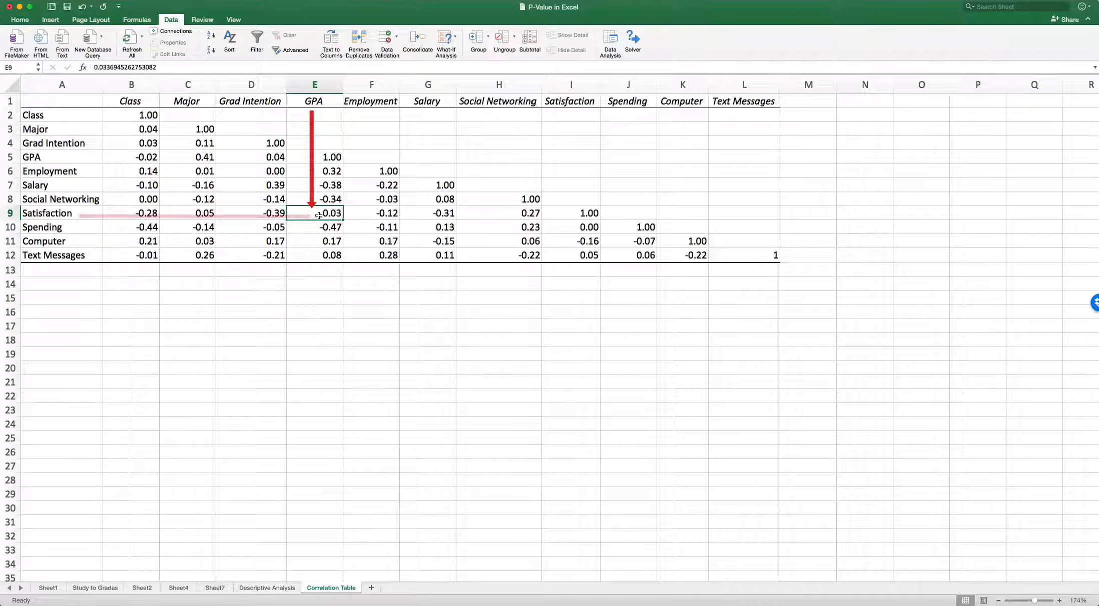
{"action": "left_click", "coordinate": [66, 216]}
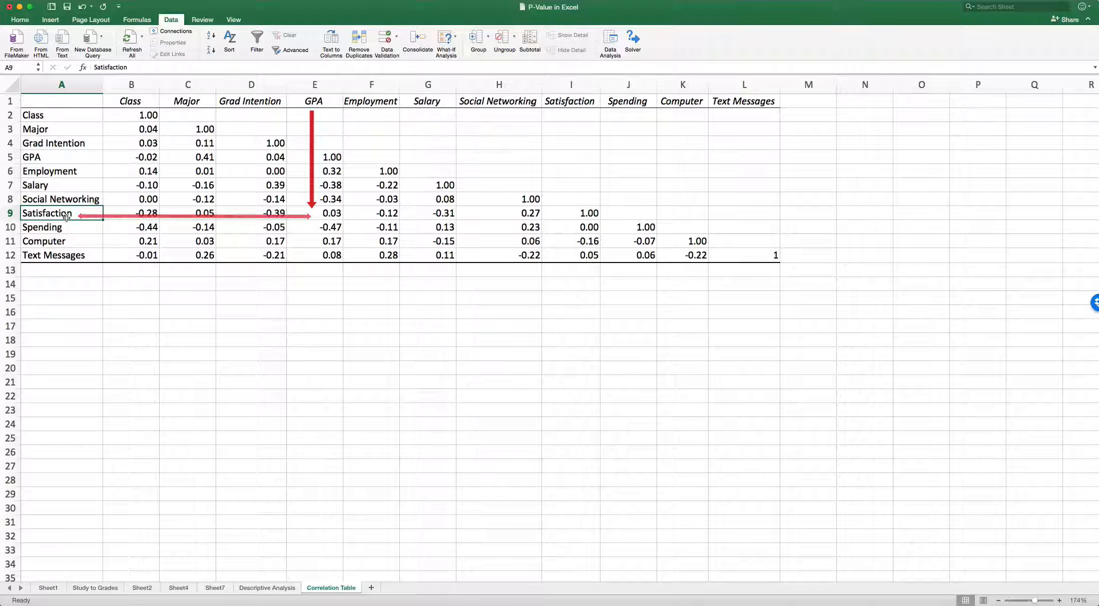
{"action": "left_click", "coordinate": [43, 188]}
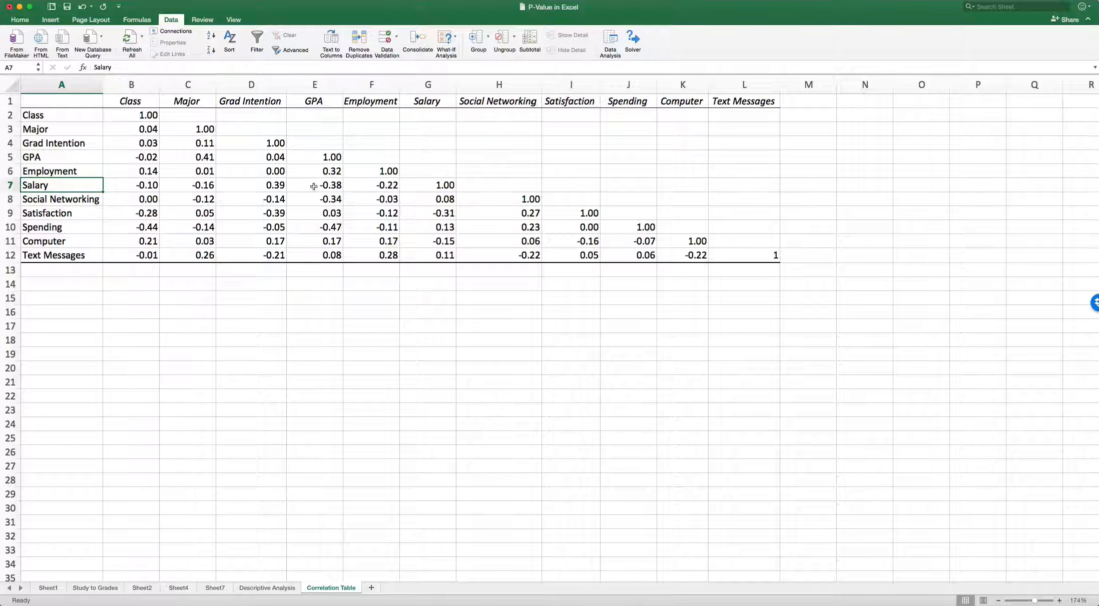
{"action": "left_click", "coordinate": [143, 186]}
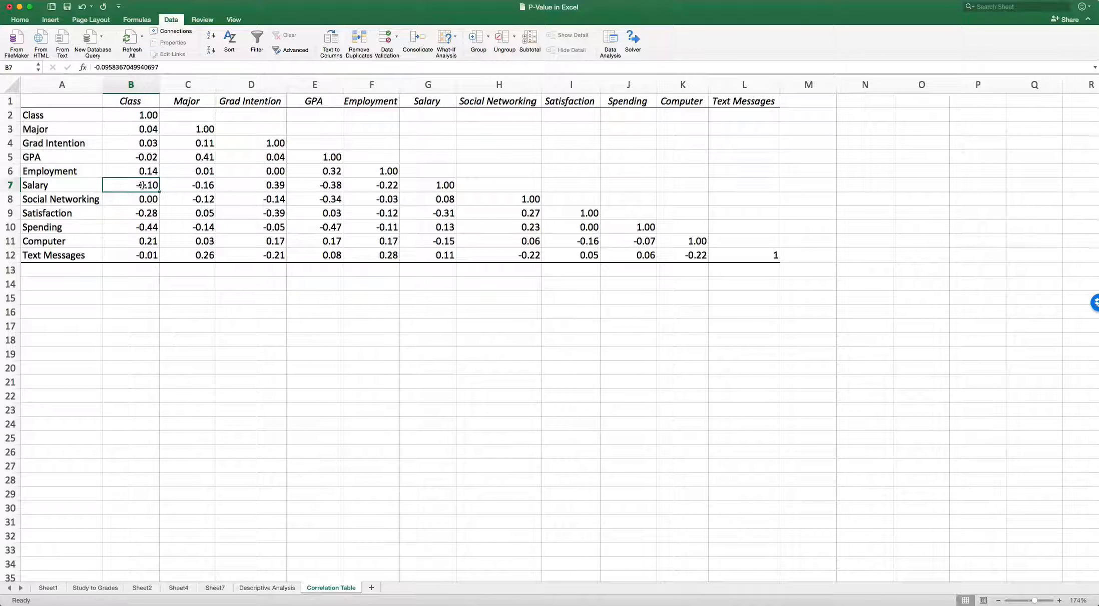
{"action": "left_click", "coordinate": [196, 185]}
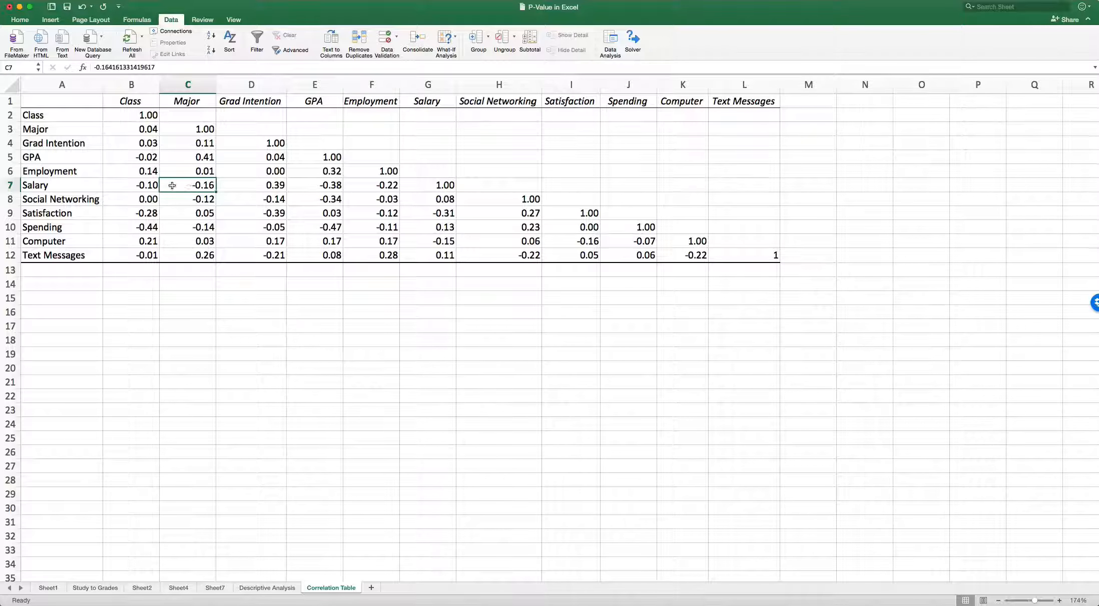
{"action": "left_click", "coordinate": [203, 171]}
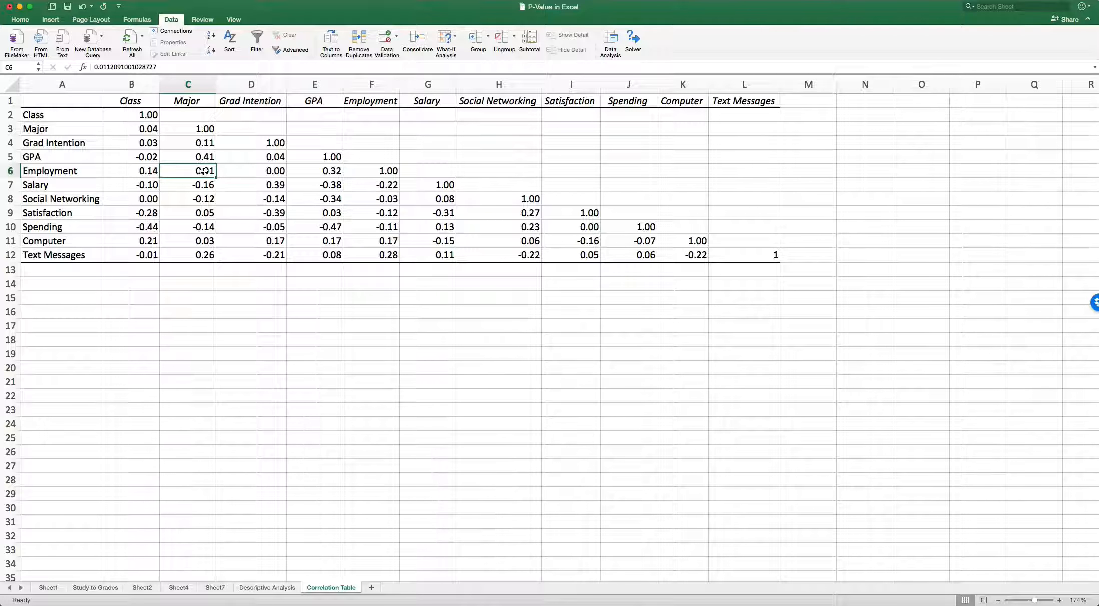
{"action": "left_click", "coordinate": [269, 172]}
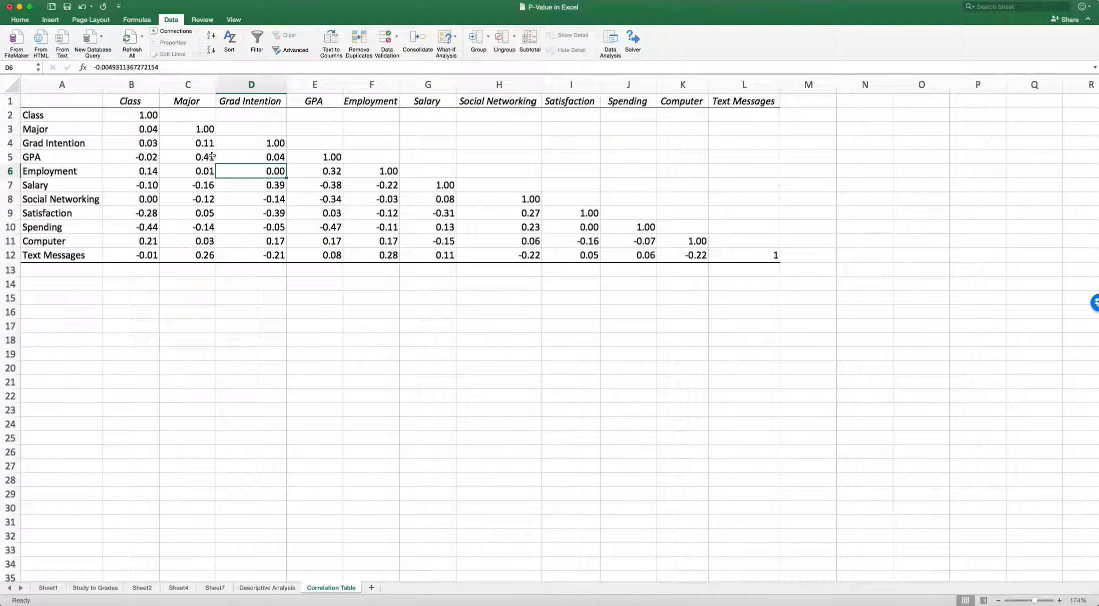
{"action": "left_click", "coordinate": [147, 158]}
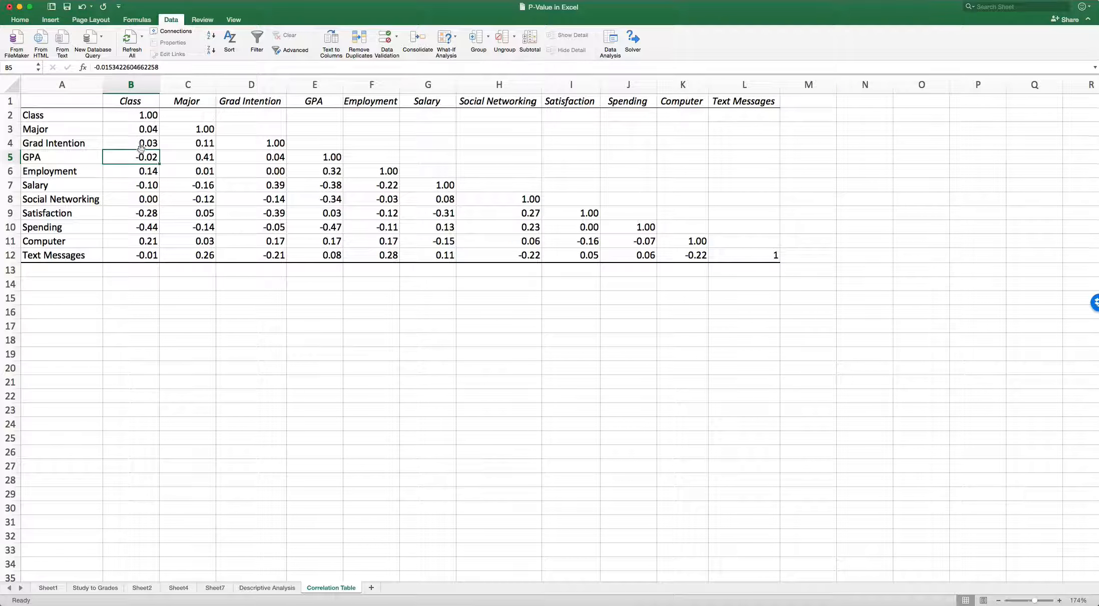
{"action": "left_click", "coordinate": [141, 144]}
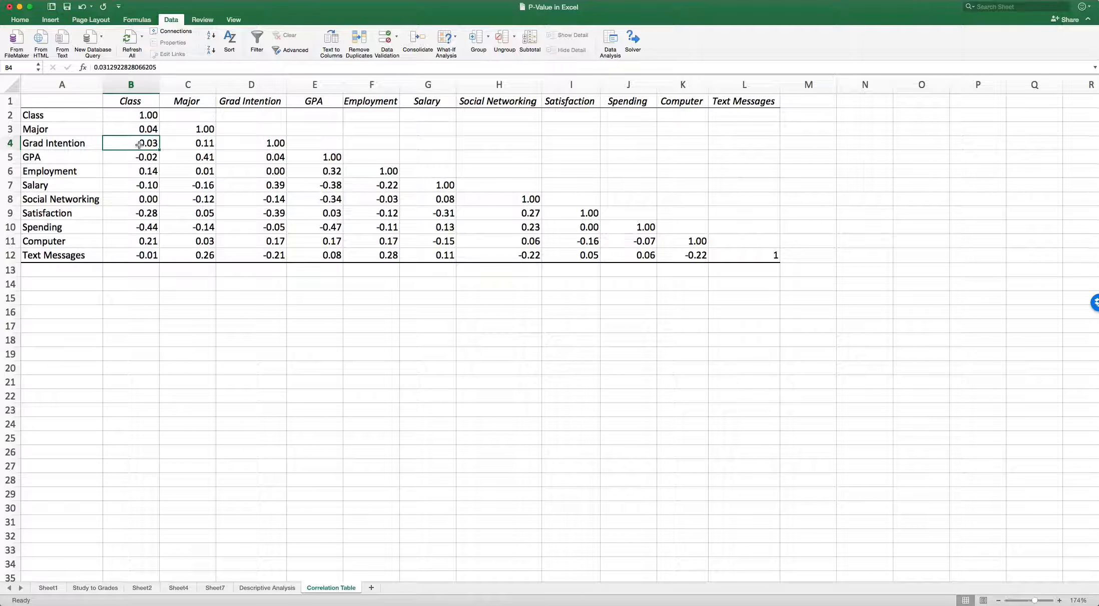
Examine the correlations of Grad Intention with GPA and with Spending in the correlation table.
{"action": "left_click", "coordinate": [278, 159]}
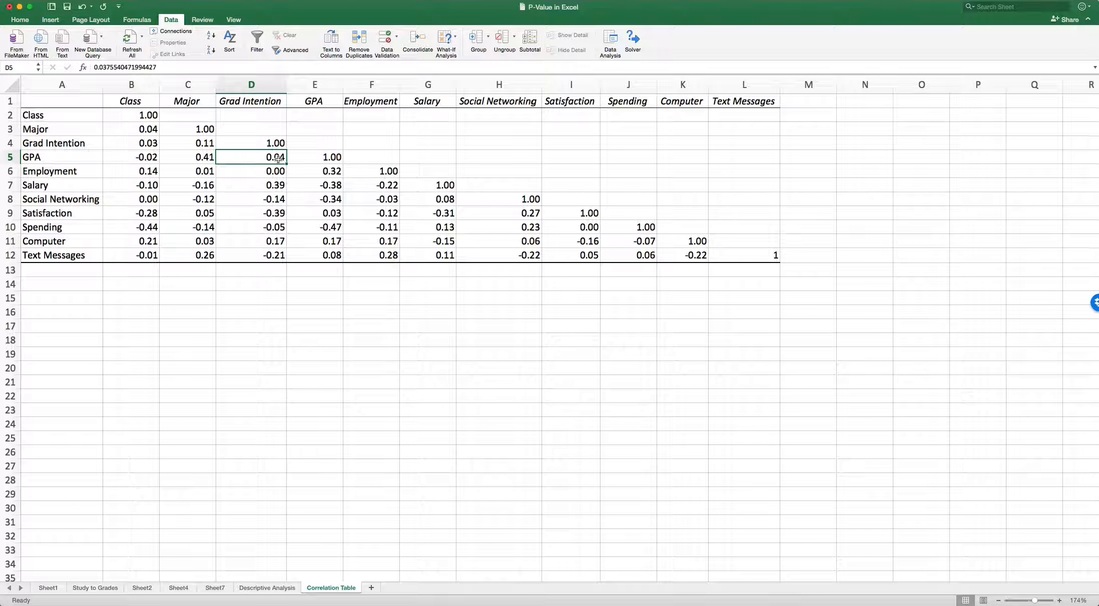
{"action": "left_click", "coordinate": [35, 157]}
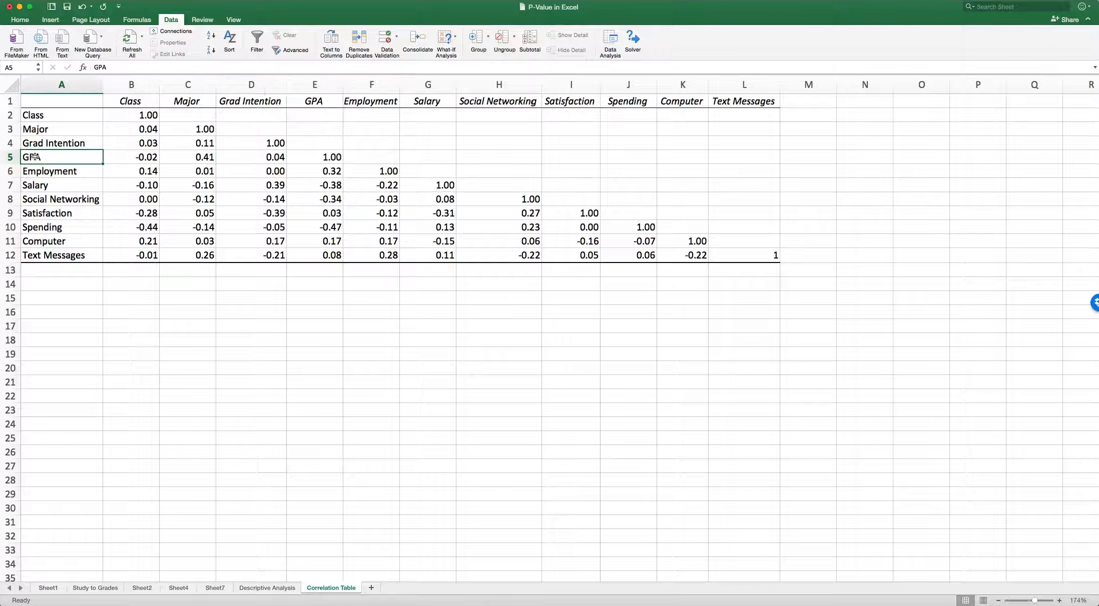
{"action": "left_click", "coordinate": [266, 159]}
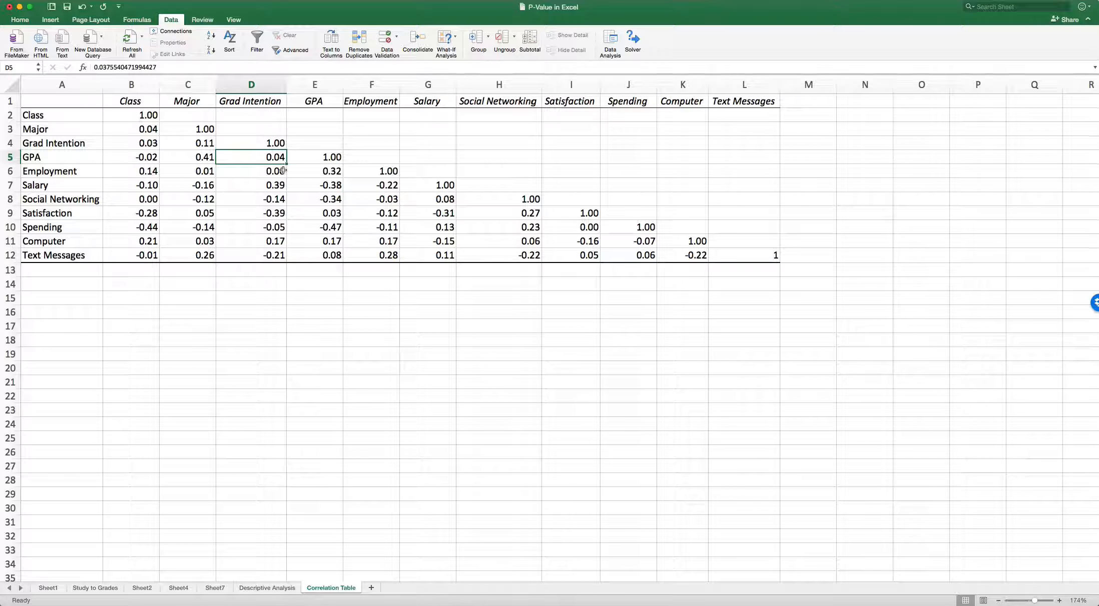
{"action": "left_click", "coordinate": [282, 227]}
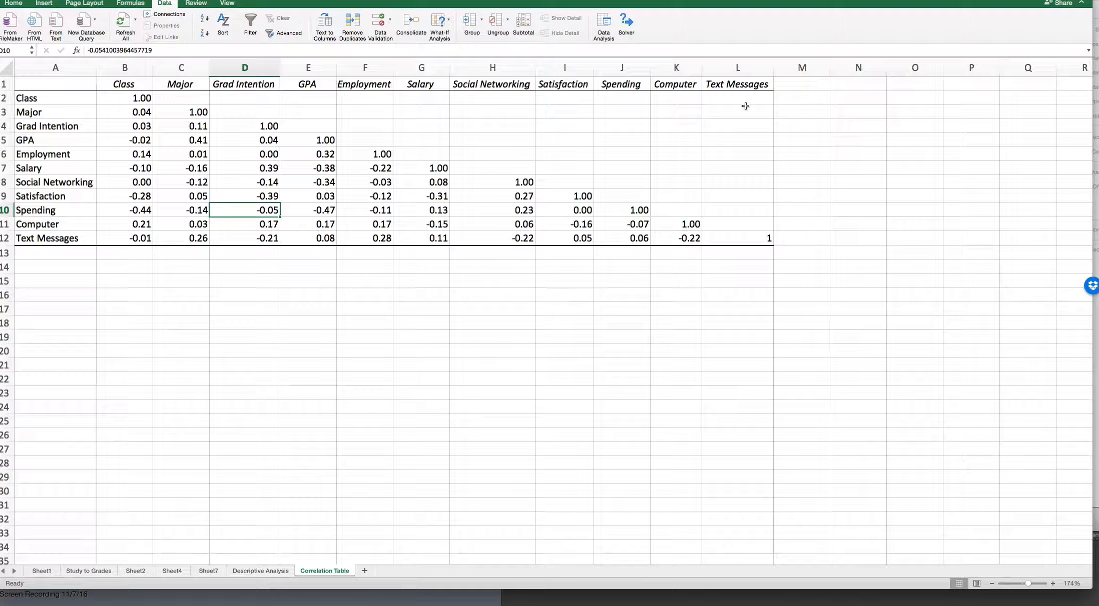
Move the cell selection to empty cell D17 and capture a screenshot of the whole correlation table, from the headers through Text Messages.
{"action": "left_click", "coordinate": [231, 286]}
{"action": "left_click", "coordinate": [221, 304]}
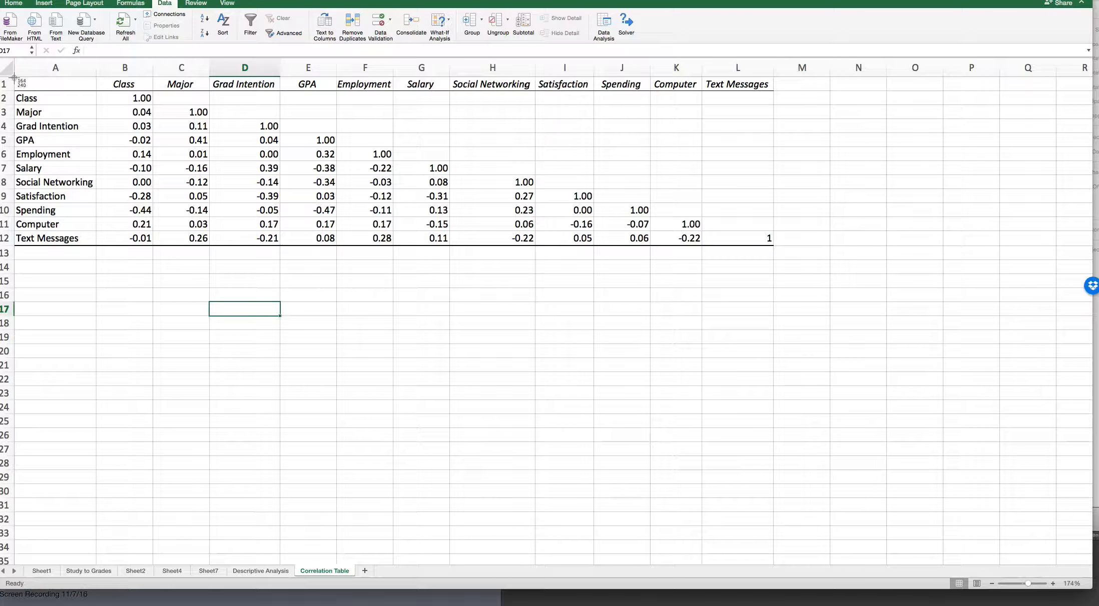
{"action": "left_click_drag", "start_coordinate": [14, 79], "coordinate": [774, 265]}
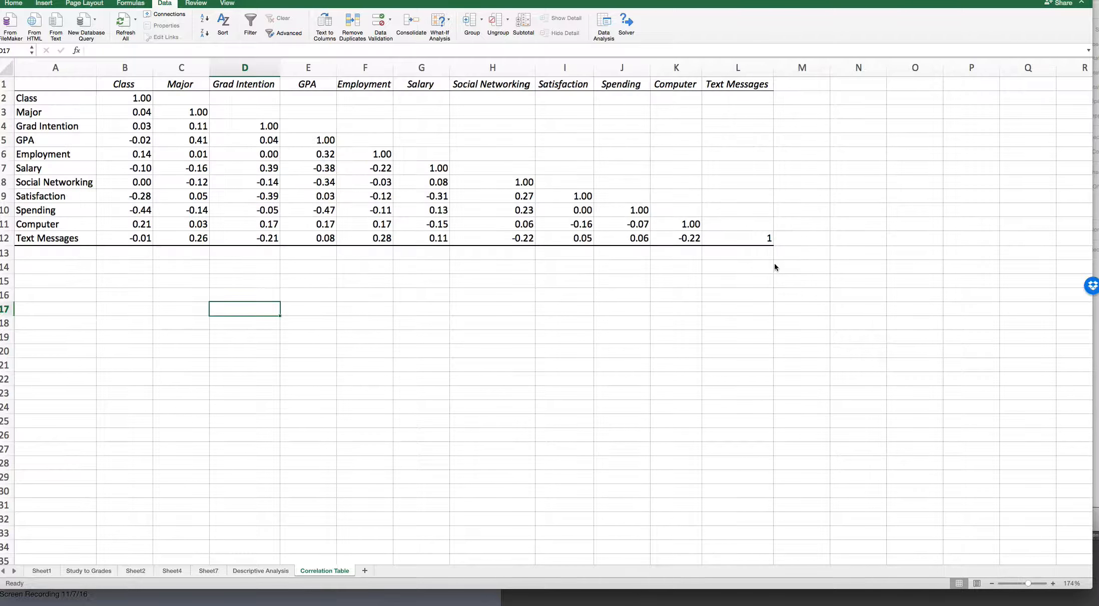